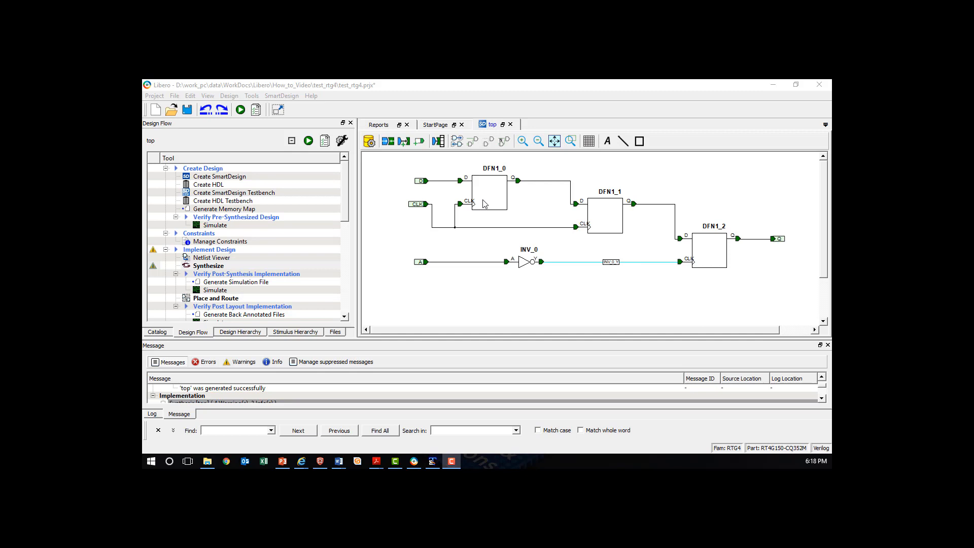
# Inspect the output net Q, the DFN1_2 flip-flop and its inverted clock net in the top schematic
pyautogui.click(484, 204)
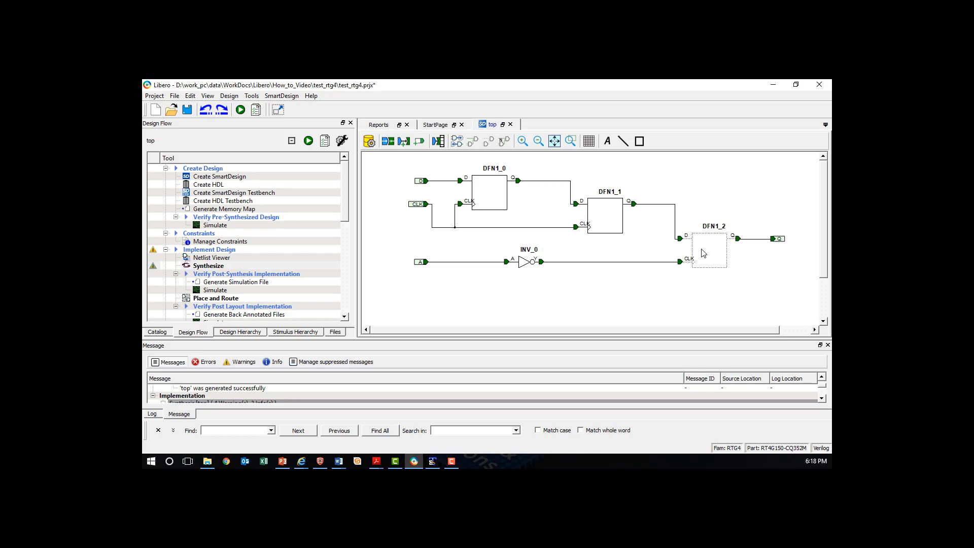
pyautogui.click(758, 239)
pyautogui.click(719, 253)
pyautogui.moveTo(717, 258)
pyautogui.click(574, 267)
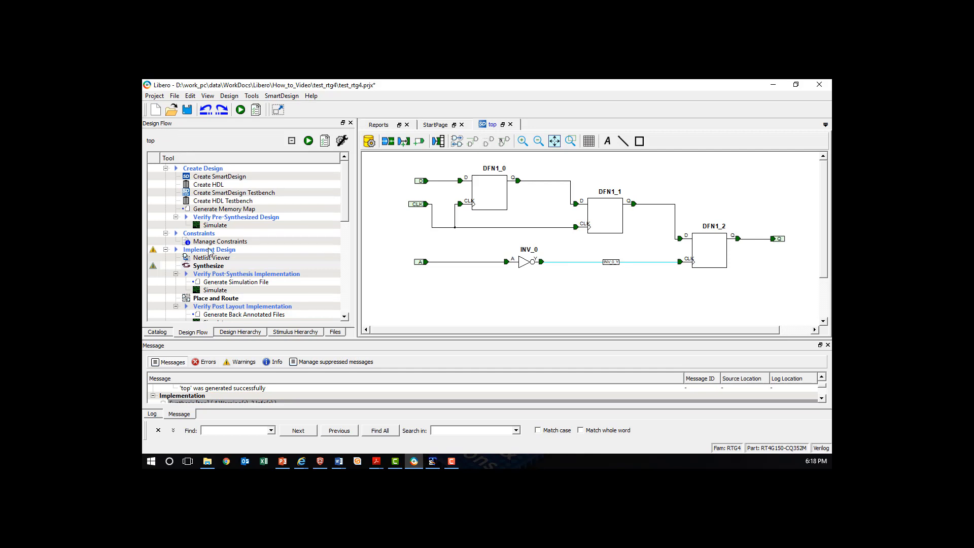
# Create a new compile netlist constraint file named top among the netlist attributes in the Constraint Manager
pyautogui.click(211, 243)
pyautogui.doubleClick(212, 242)
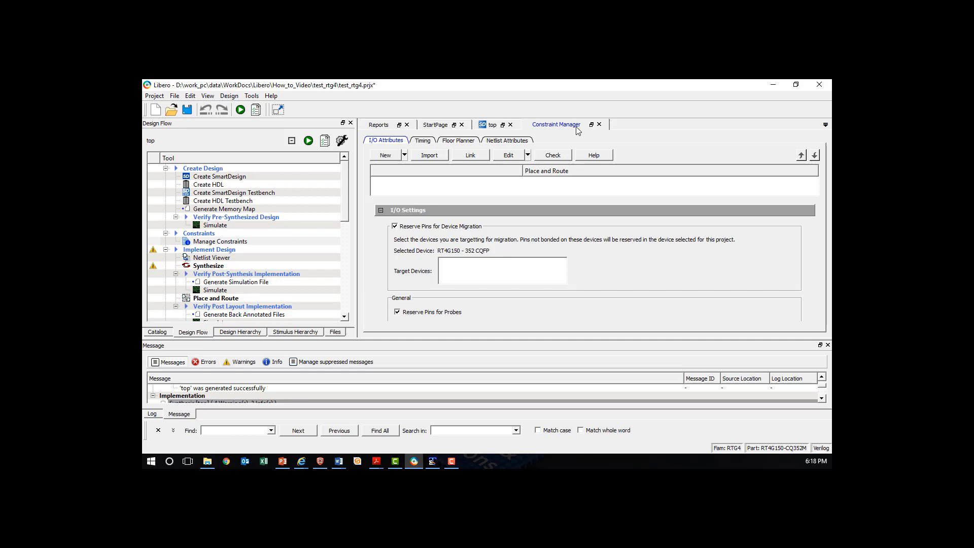
pyautogui.click(505, 142)
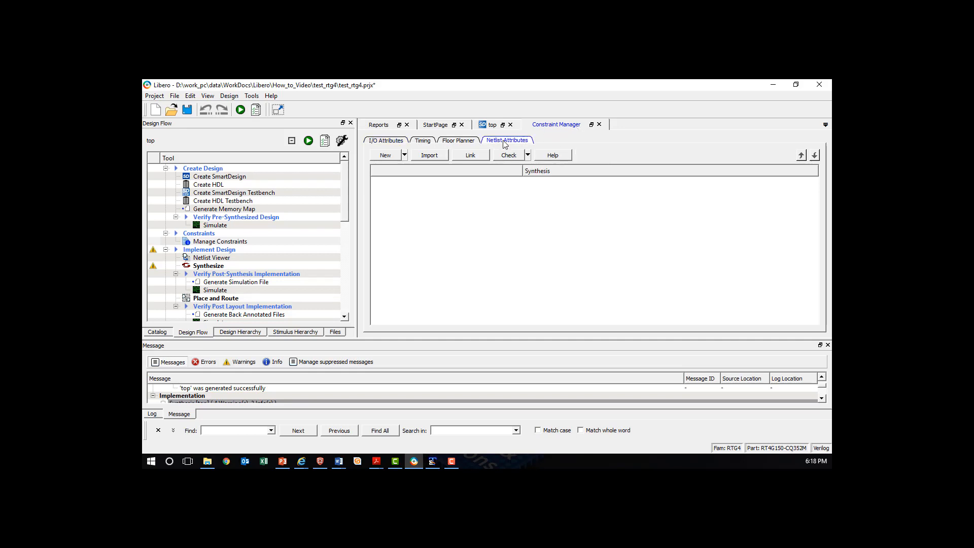
pyautogui.click(405, 155)
pyautogui.click(441, 178)
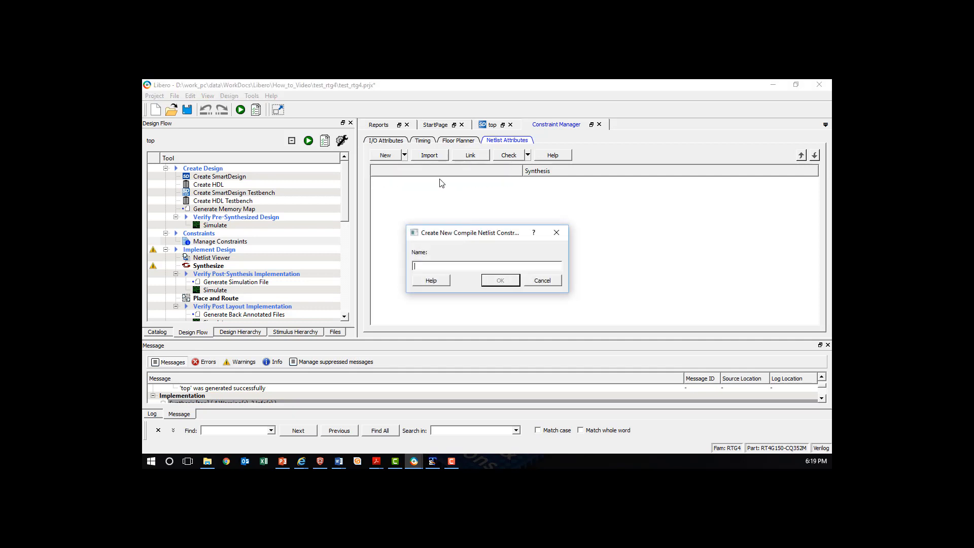
pyautogui.write('top')
pyautogui.press('Return')
# Add the constraint "set_ioff {Q} -in_reg no -out_reg yes -en_reg no" to top.ndc and save the file
pyautogui.write('set_ioff {Q} -in_reg no -out_reg yes -en_reg no')
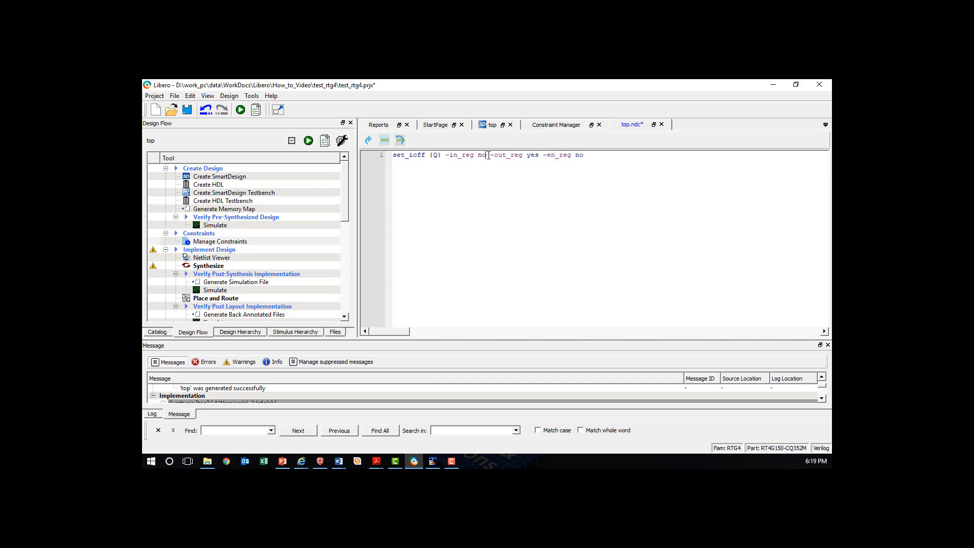
pyautogui.moveTo(488, 155); pyautogui.dragTo(539, 155)
pyautogui.moveTo(547, 156); pyautogui.dragTo(585, 155)
pyautogui.moveTo(453, 155); pyautogui.dragTo(486, 155)
pyautogui.click(186, 109)
# Associate constraint\top.ndc with Synthesis in the Constraint Manager and run synthesis
pyautogui.click(548, 127)
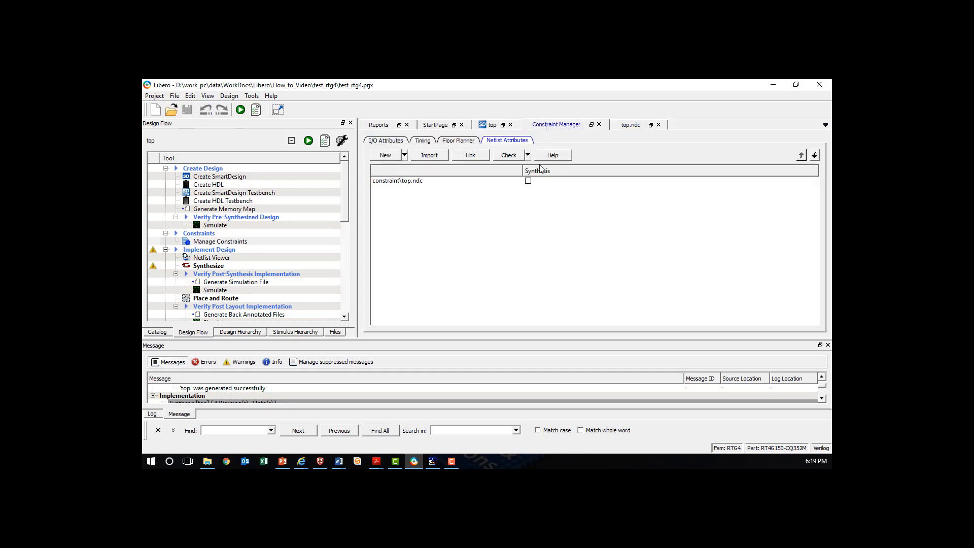
pyautogui.click(529, 182)
pyautogui.click(528, 181)
pyautogui.click(222, 267)
pyautogui.doubleClick(221, 267)
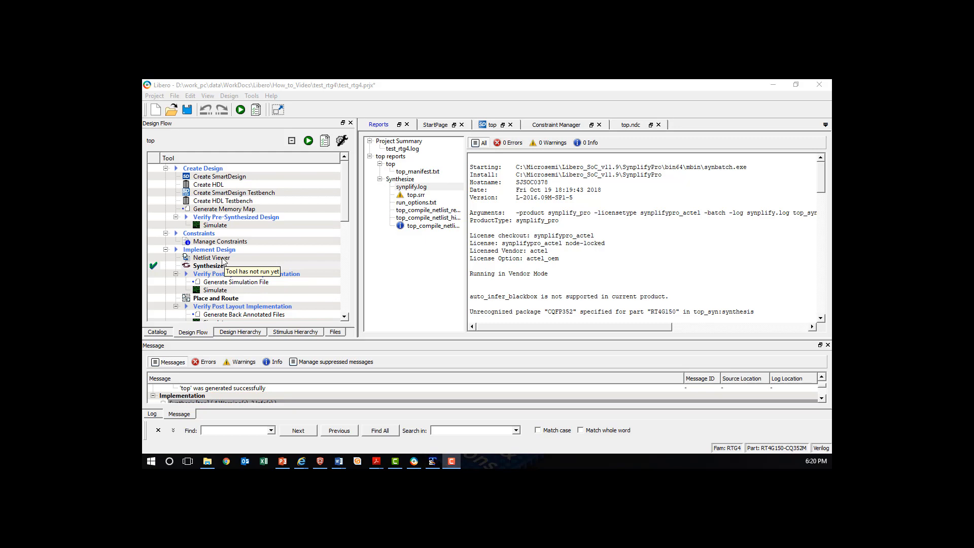
# Open the Flat Post-Compile view in Netlist Viewer and inspect the DFN1_2 register near output Q
pyautogui.doubleClick(213, 258)
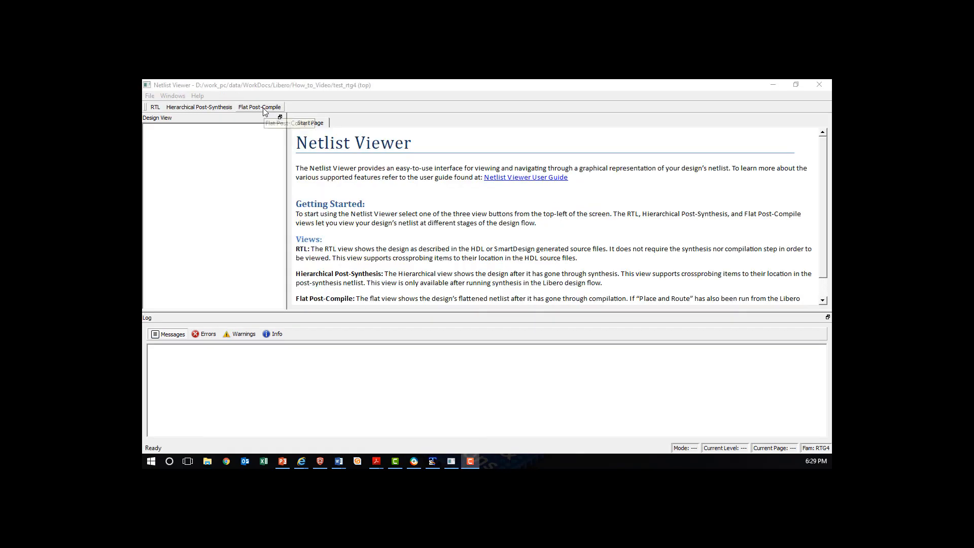
pyautogui.click(262, 107)
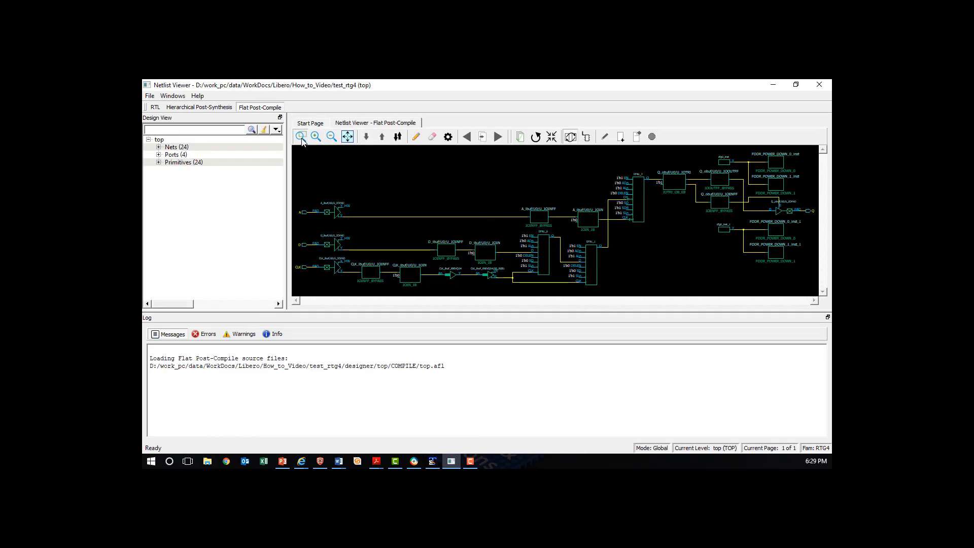
pyautogui.moveTo(574, 160); pyautogui.dragTo(708, 243)
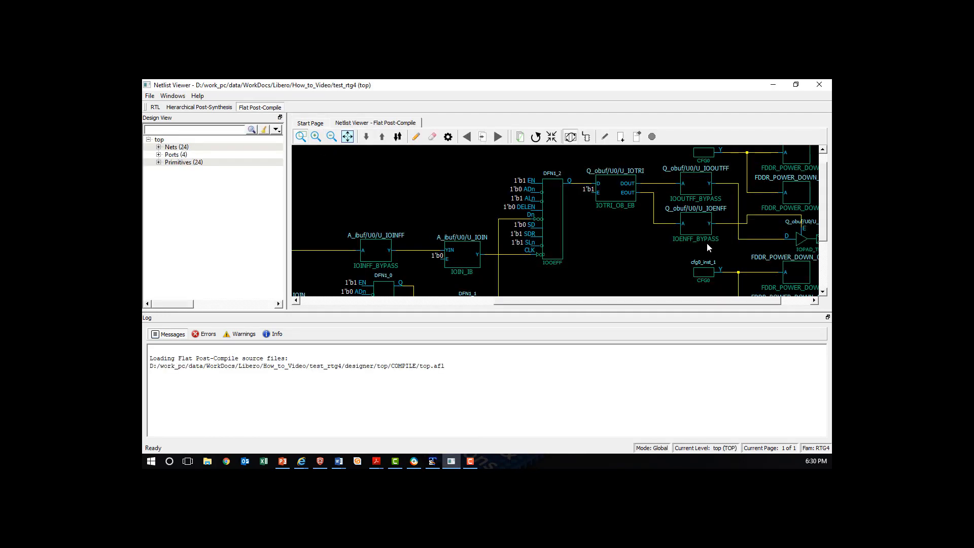
pyautogui.click(556, 210)
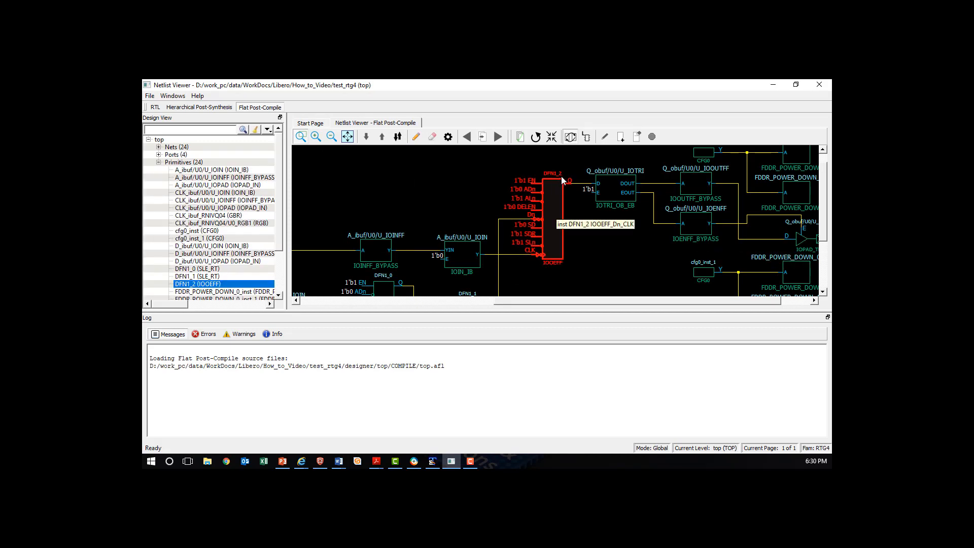
pyautogui.click(580, 217)
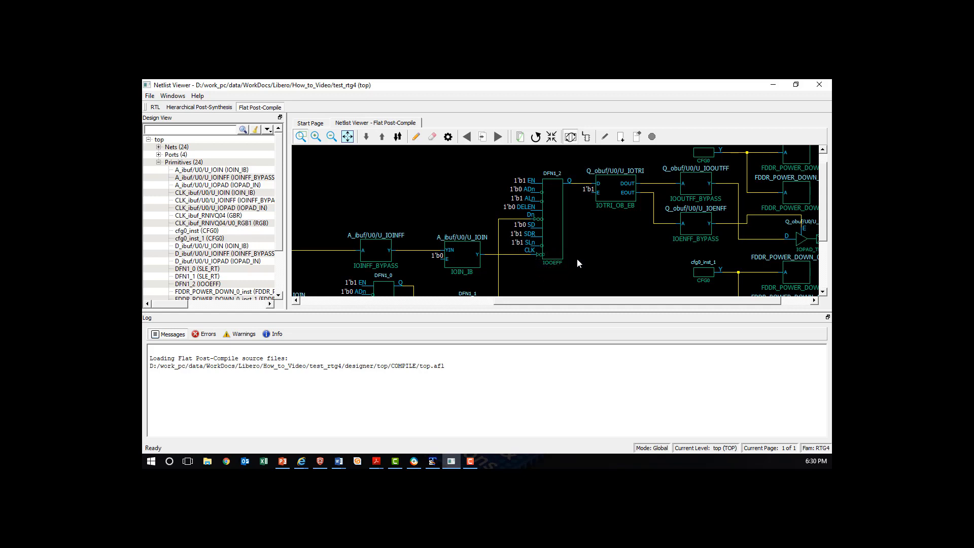
# Inspect the primitive types of the DFN1_0 and DFN1_1 flip-flops in the flat netlist
pyautogui.moveTo(824, 201); pyautogui.dragTo(823, 251)
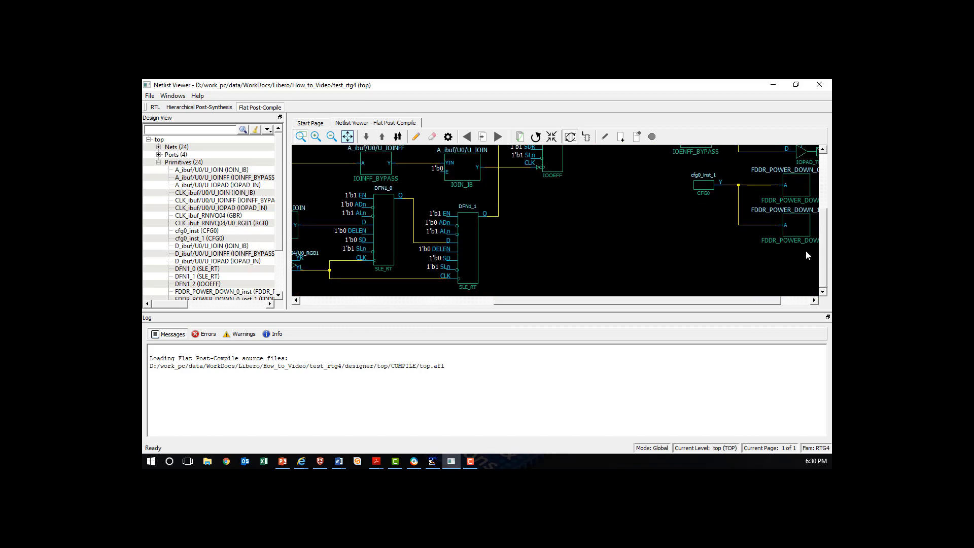
pyautogui.click(391, 238)
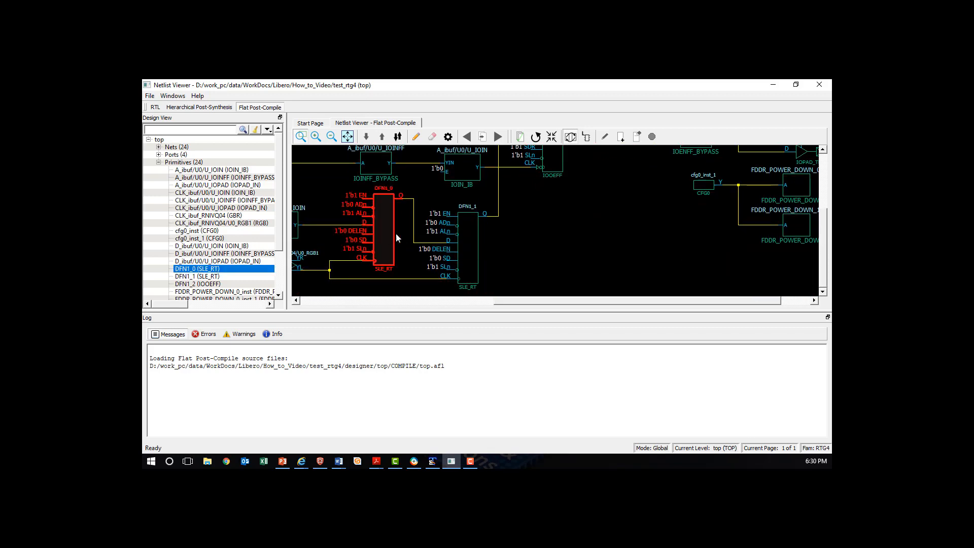
pyautogui.click(472, 245)
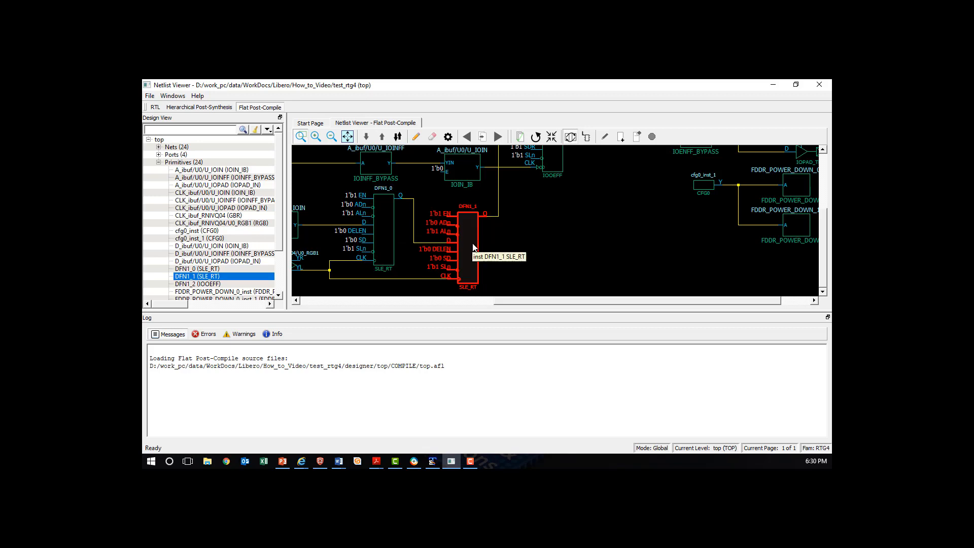
pyautogui.click(376, 272)
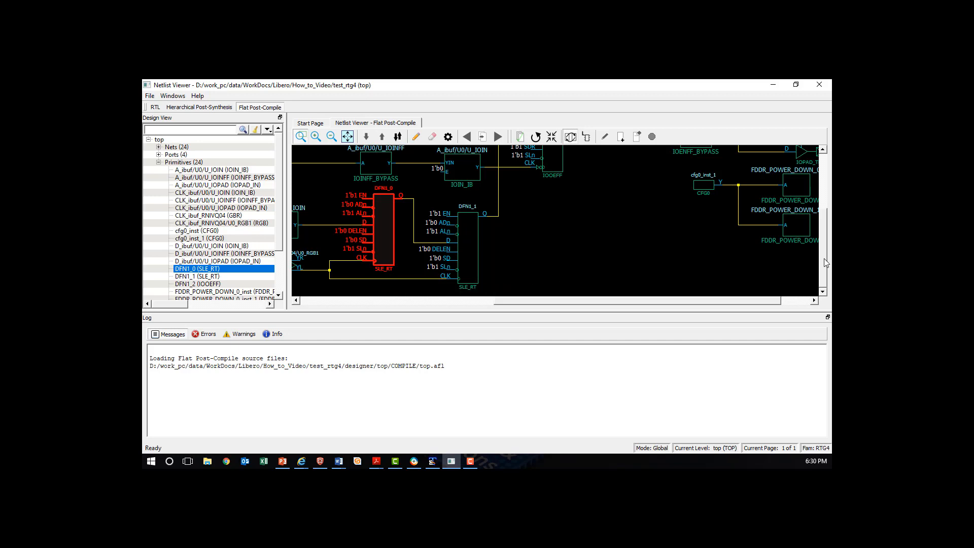
pyautogui.moveTo(825, 259); pyautogui.dragTo(825, 216)
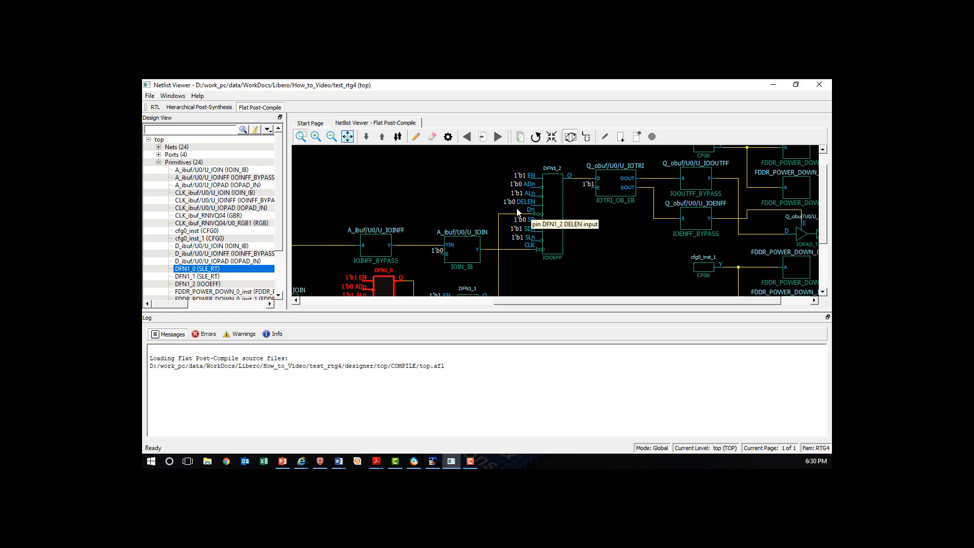
# Trace the A_c clock net from the input buffer to DFN1_2, inspect that register, and close Netlist Viewer
pyautogui.click(506, 250)
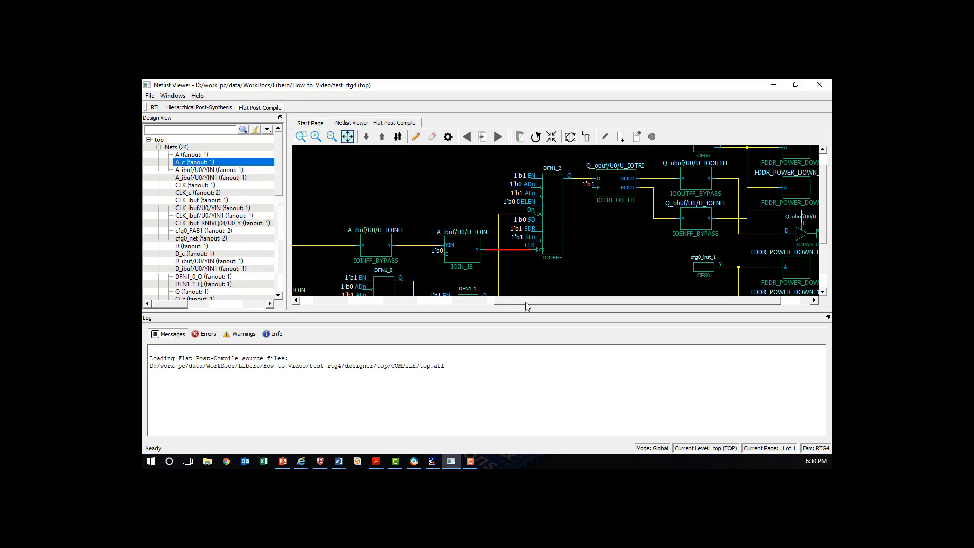
pyautogui.moveTo(519, 303); pyautogui.dragTo(475, 304)
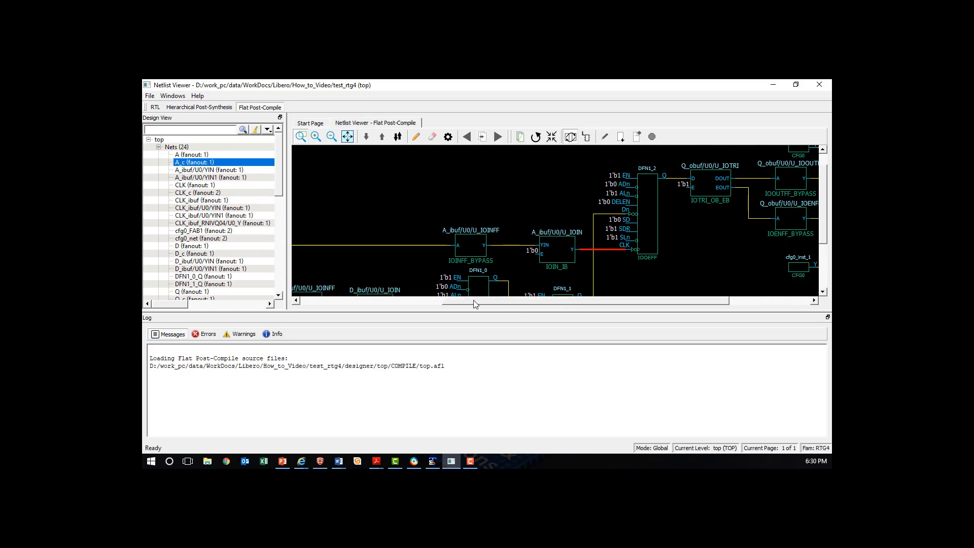
pyautogui.moveTo(475, 304); pyautogui.dragTo(429, 300)
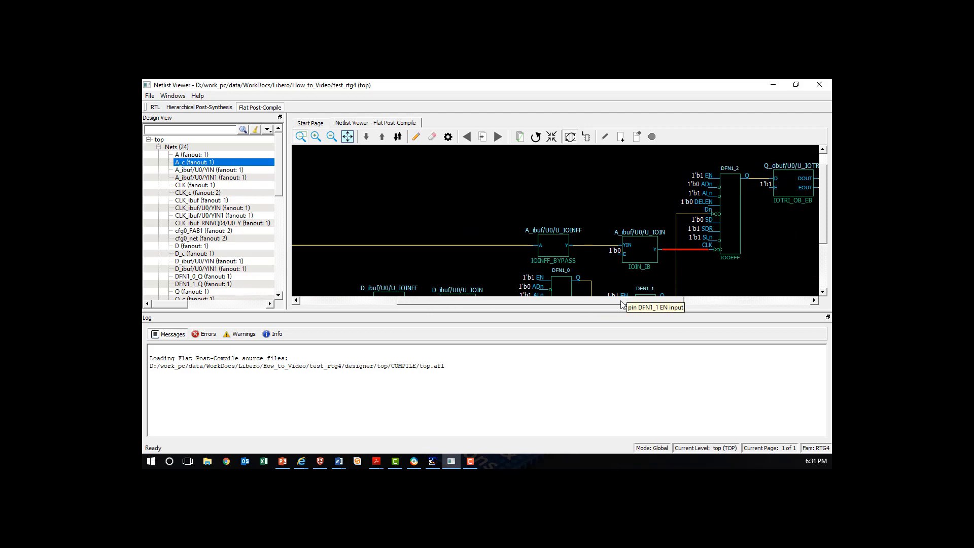
pyautogui.moveTo(613, 303); pyautogui.dragTo(673, 300)
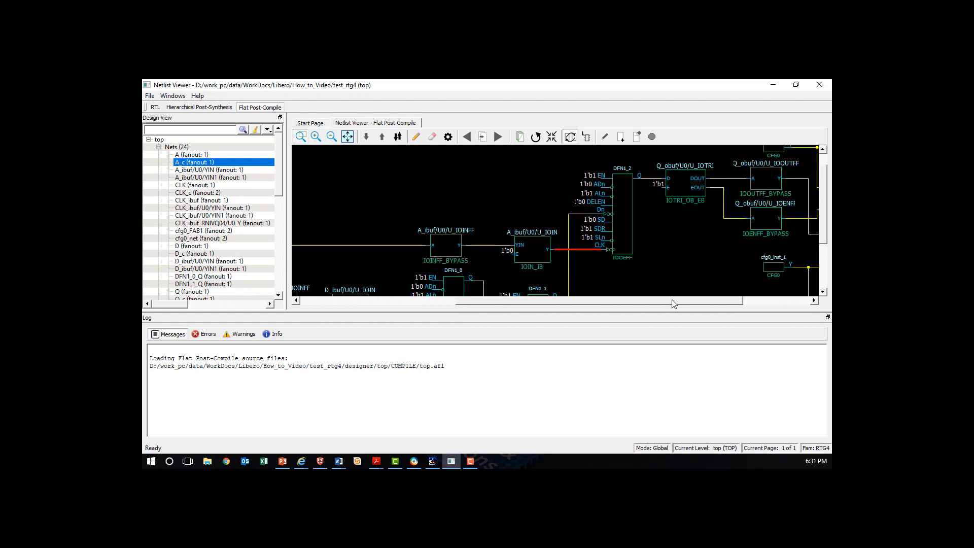
pyautogui.click(611, 249)
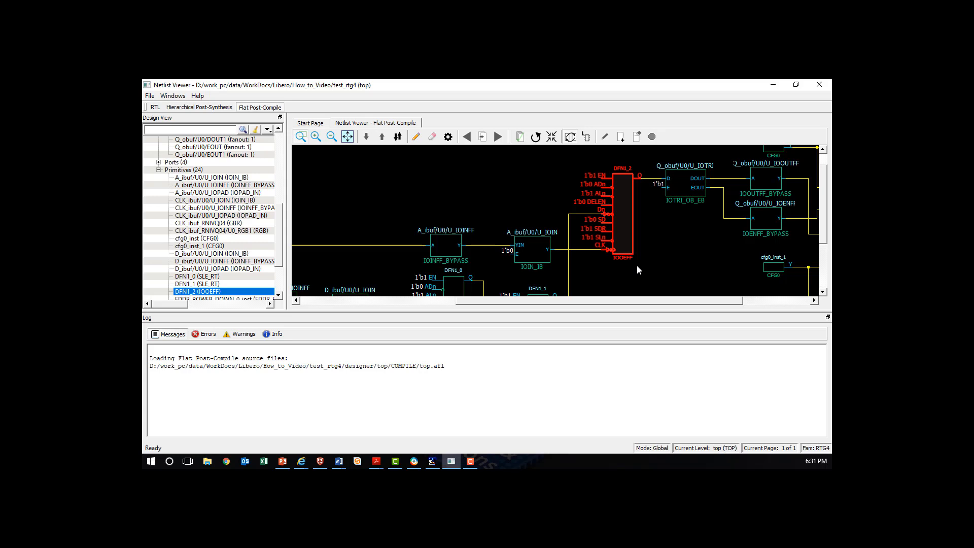
pyautogui.click(820, 85)
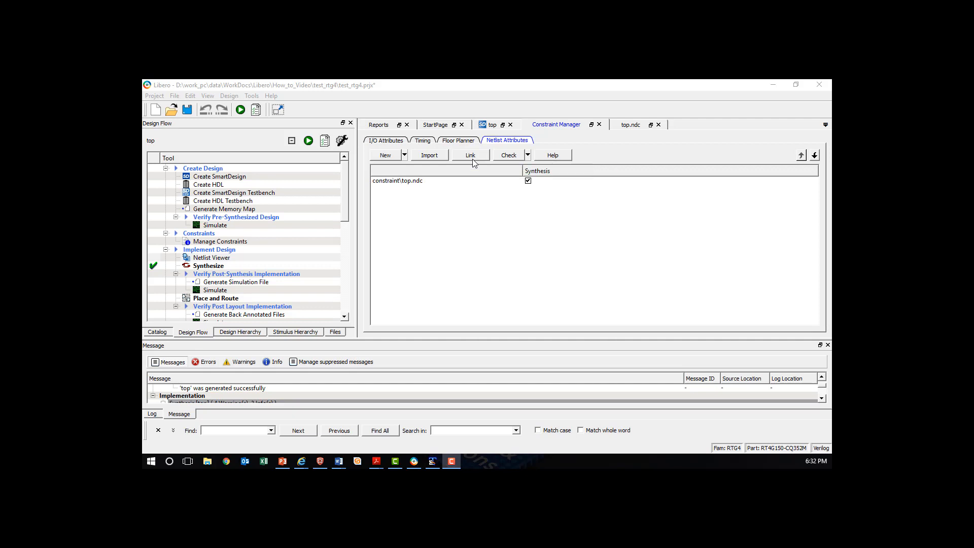
# Link the compile netlist constraint file top.ndc from the Designs\Constraints folder to the project
pyautogui.click(472, 157)
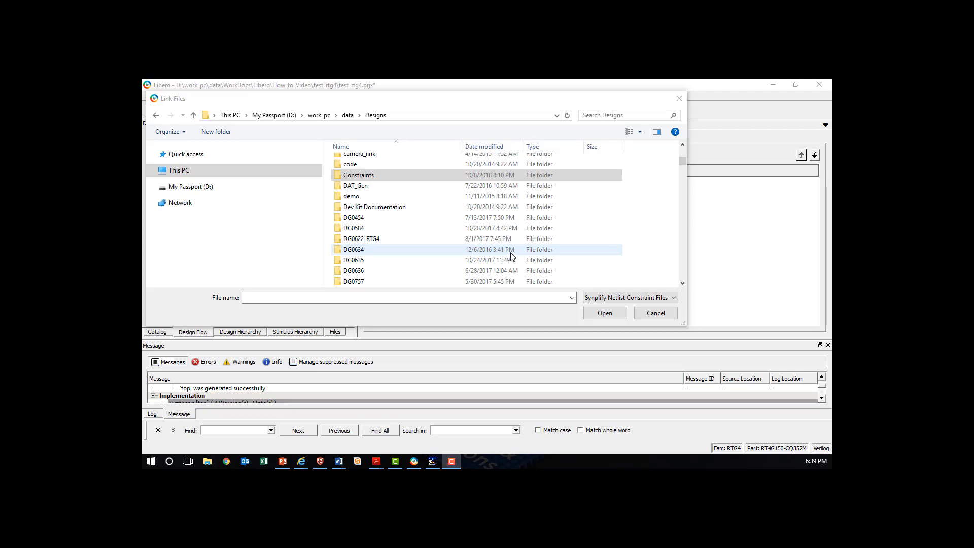
pyautogui.doubleClick(365, 178)
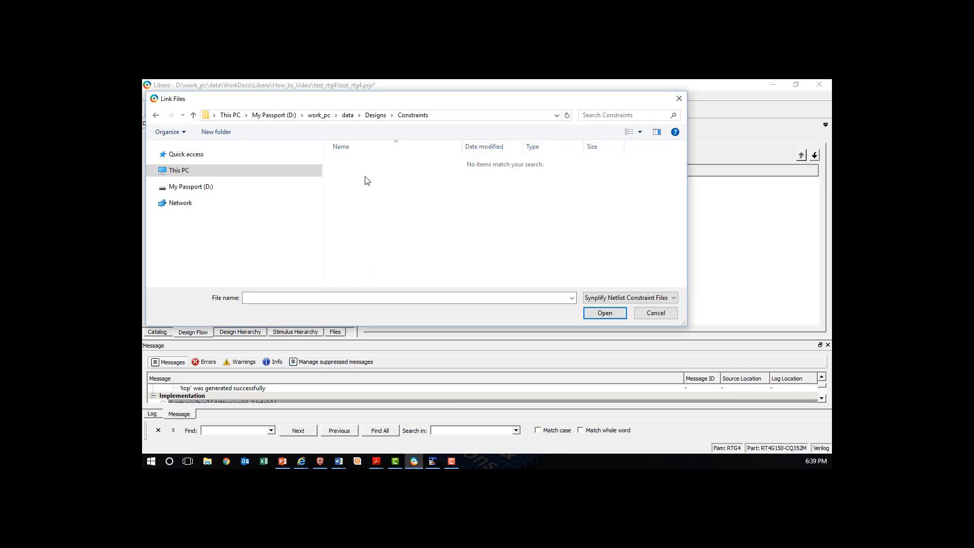
pyautogui.click(674, 297)
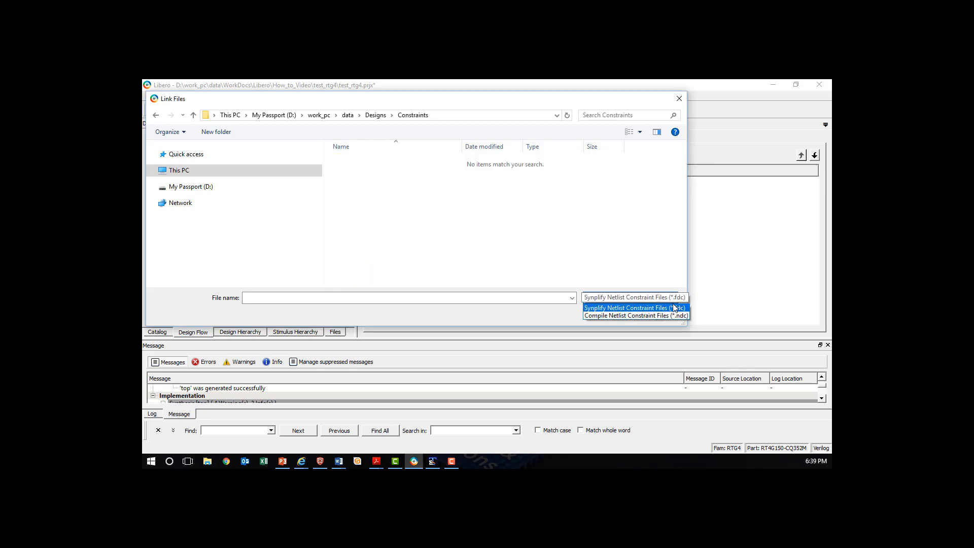
pyautogui.click(672, 315)
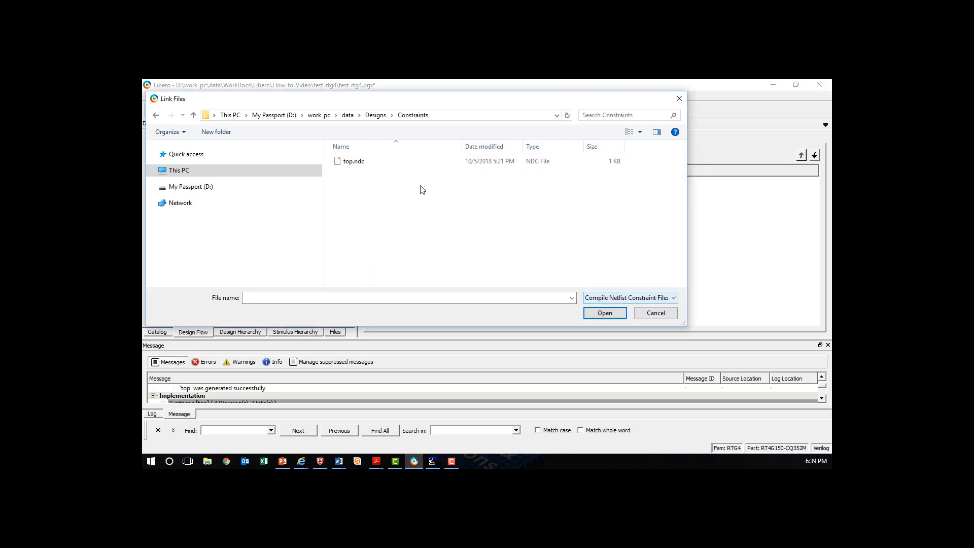
pyautogui.click(361, 163)
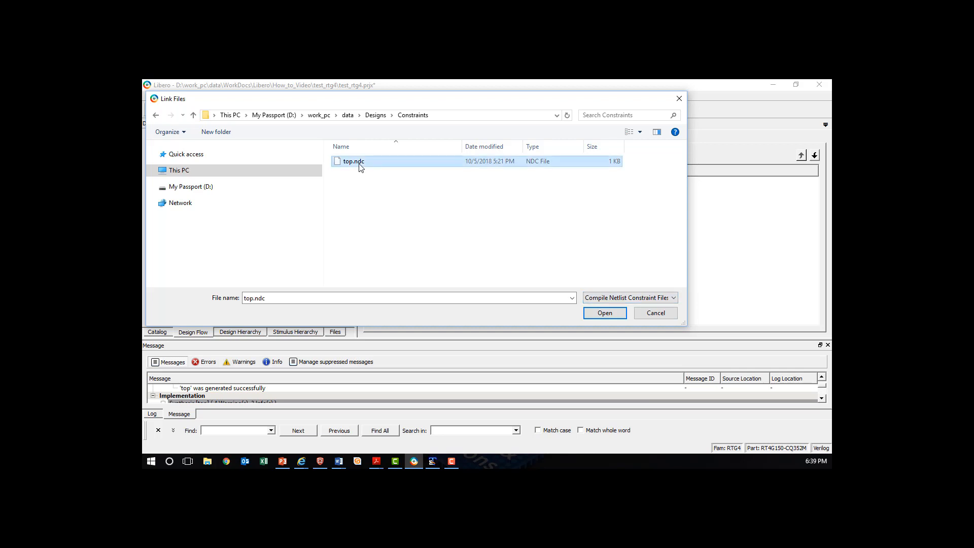
pyautogui.click(618, 314)
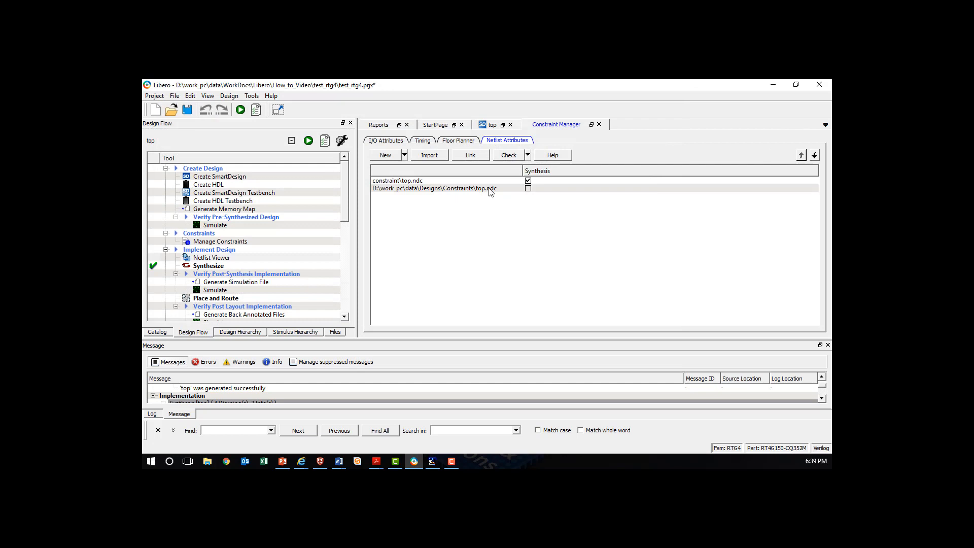
# Open the linked top.ndc file and review its set_ioff and set_preserve constraint lines
pyautogui.moveTo(491, 192)
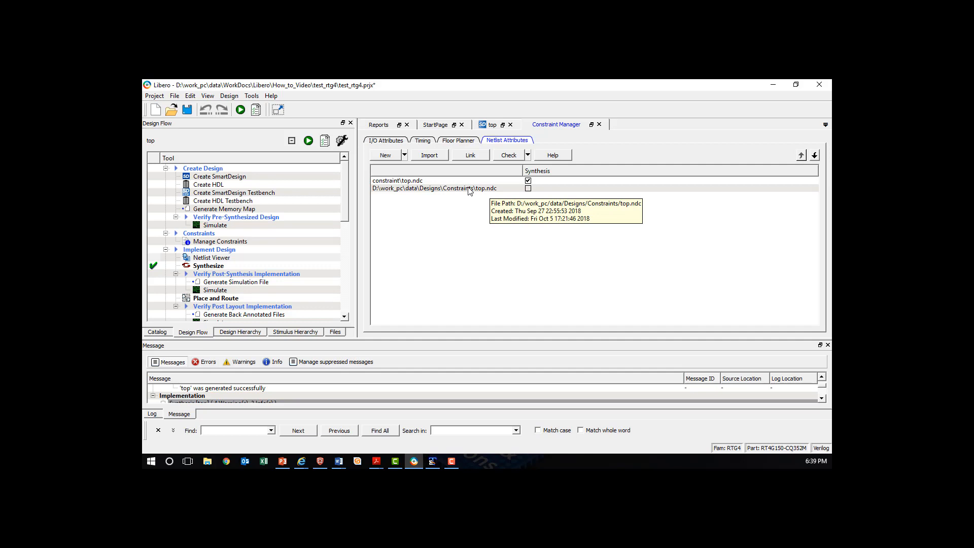
pyautogui.doubleClick(468, 188)
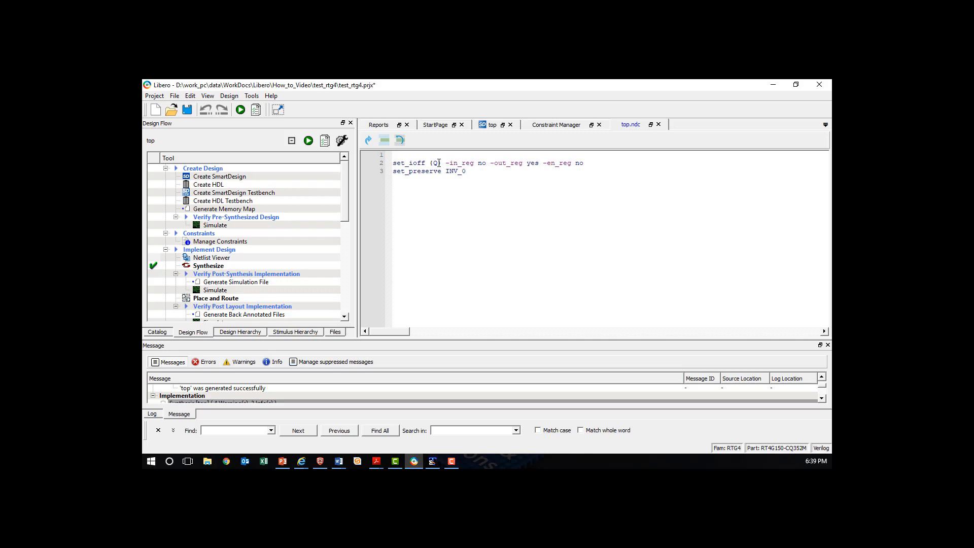
pyautogui.moveTo(591, 164); pyautogui.dragTo(396, 163)
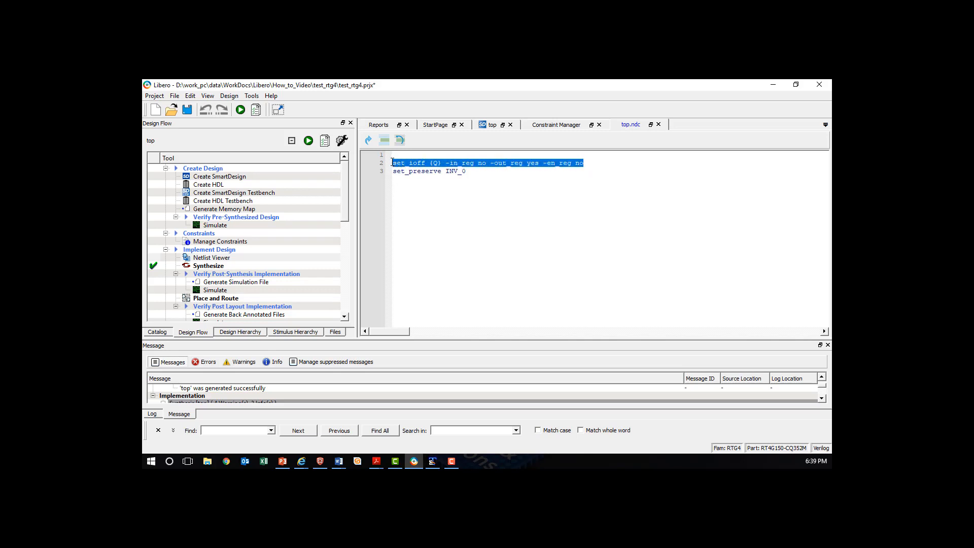
pyautogui.click(416, 190)
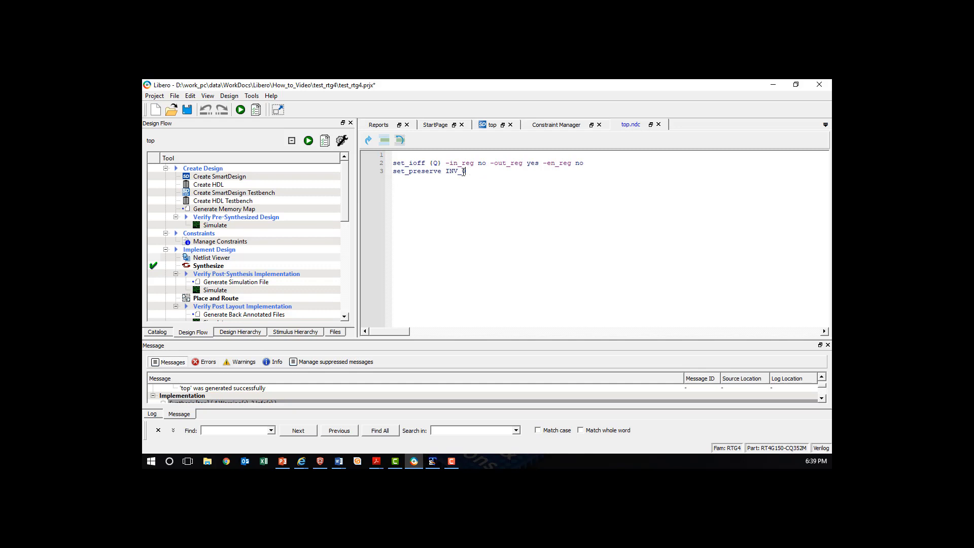
pyautogui.moveTo(468, 172); pyautogui.dragTo(392, 171)
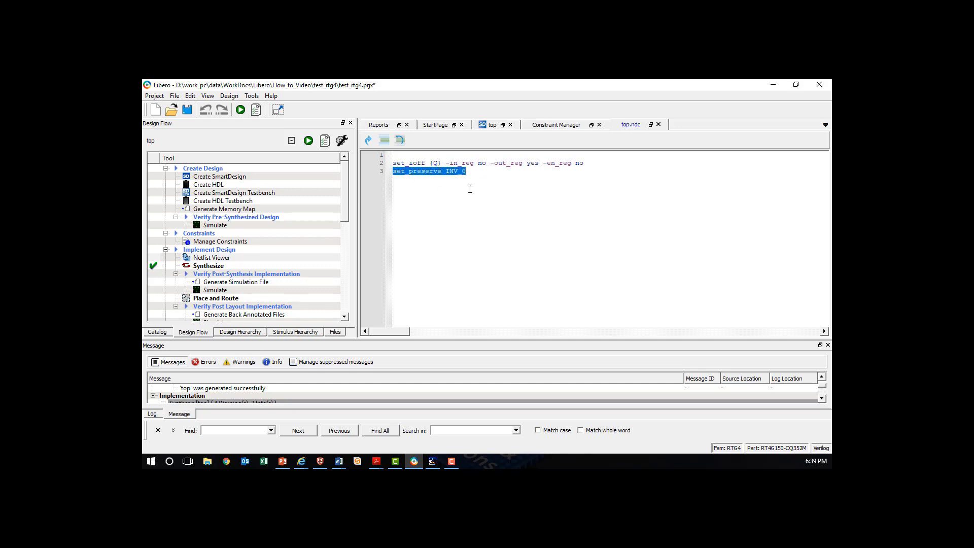
# Enable the linked Designs\Constraints\top.ndc for synthesis in place of constraint\top.ndc and rerun Synthesize
pyautogui.click(481, 174)
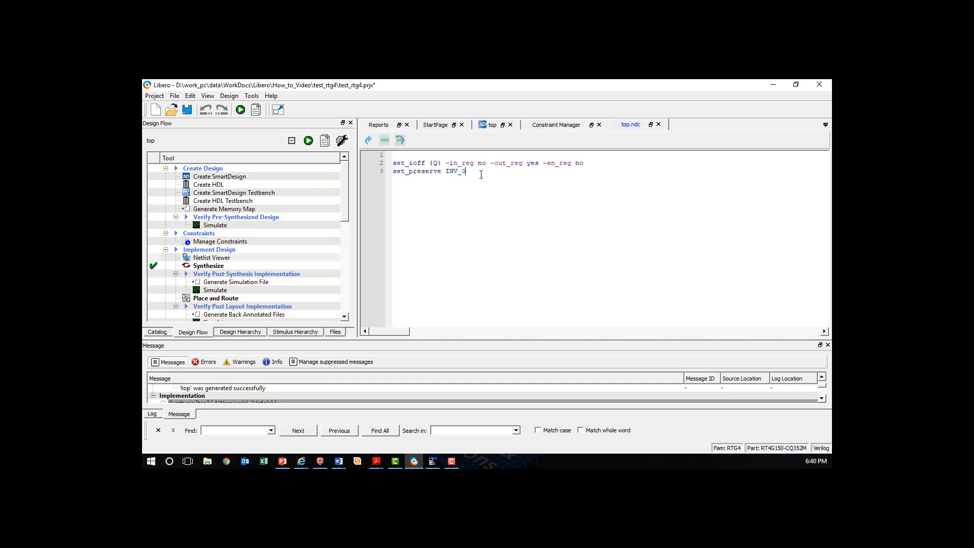
pyautogui.click(555, 127)
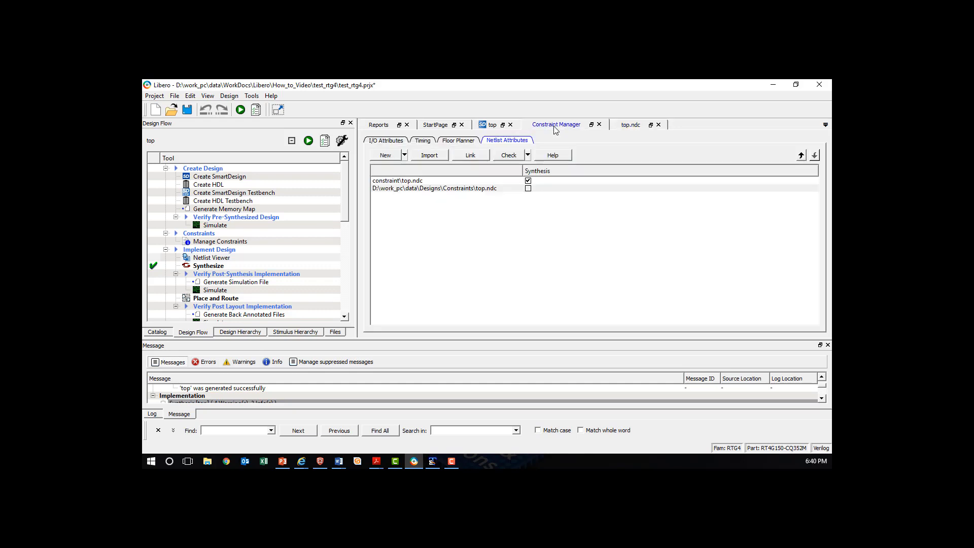
pyautogui.click(528, 188)
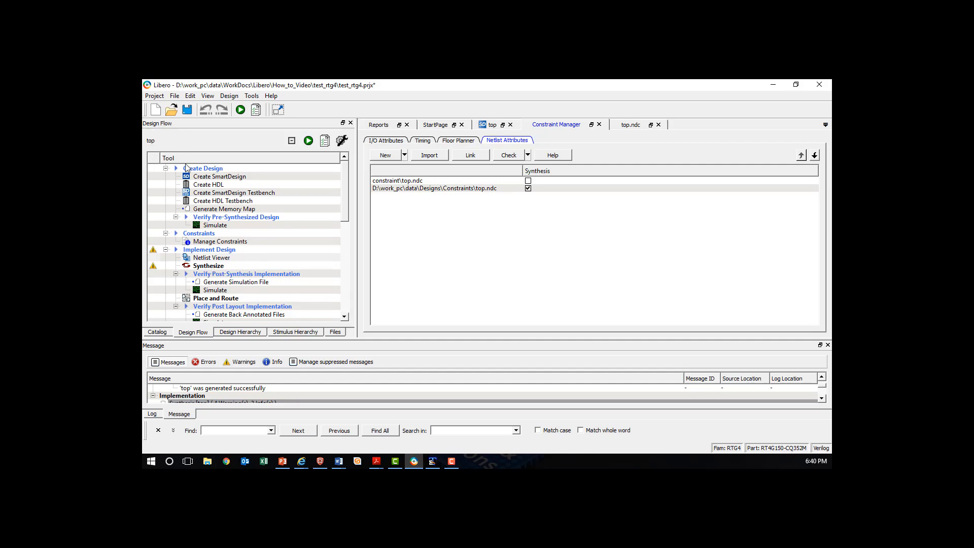
pyautogui.doubleClick(212, 266)
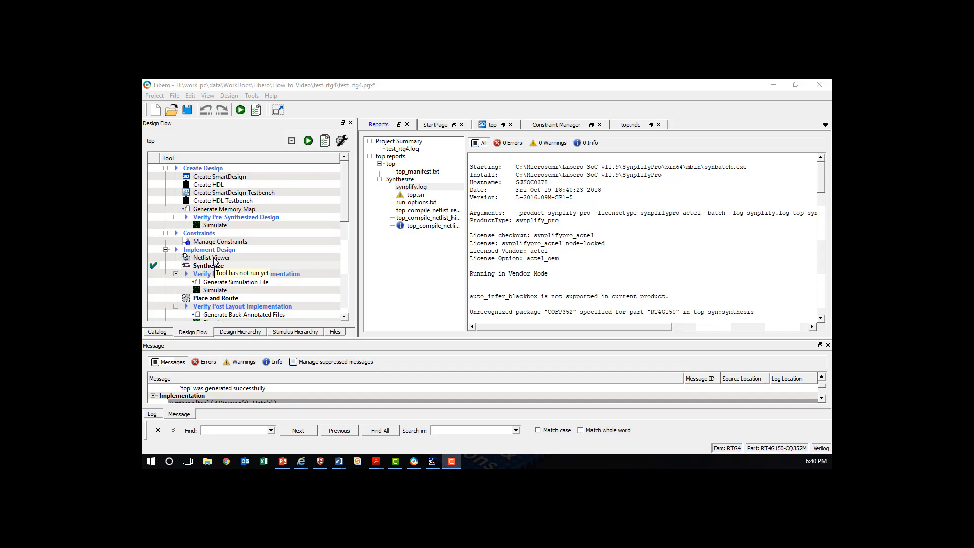
# Open the Flat Post-Compile netlist in Netlist Viewer and inspect the primitive type of the DFN1_2 output register
pyautogui.click(206, 259)
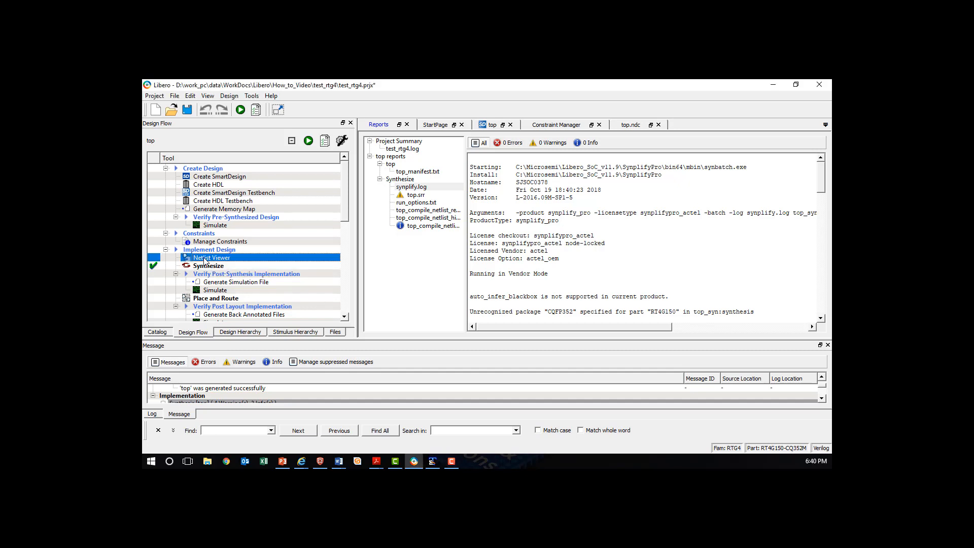
pyautogui.doubleClick(205, 260)
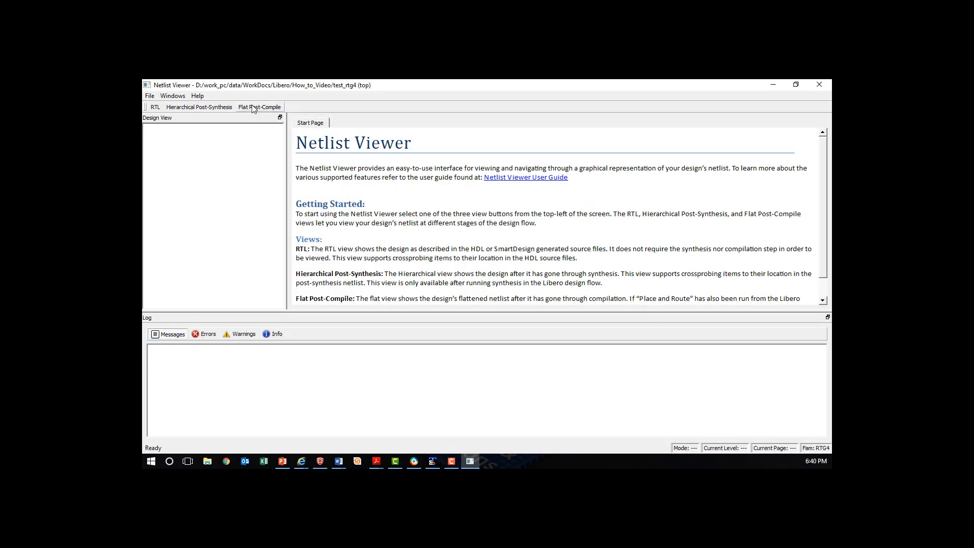
pyautogui.click(259, 109)
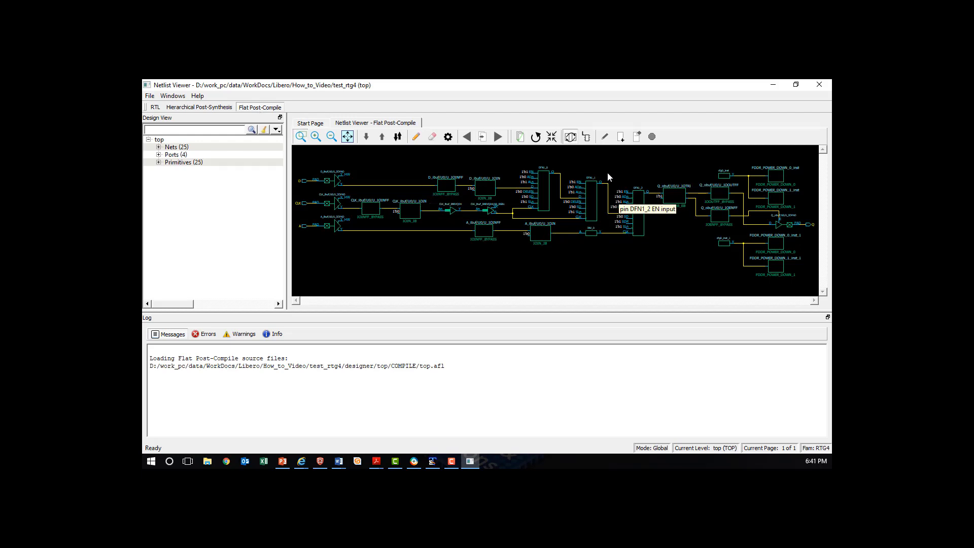
pyautogui.moveTo(608, 172); pyautogui.dragTo(689, 256)
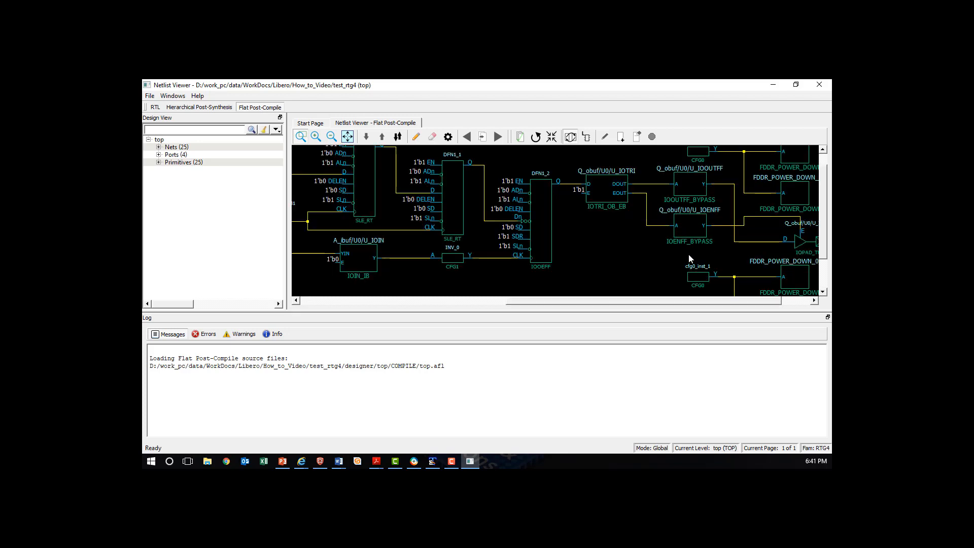
pyautogui.click(546, 238)
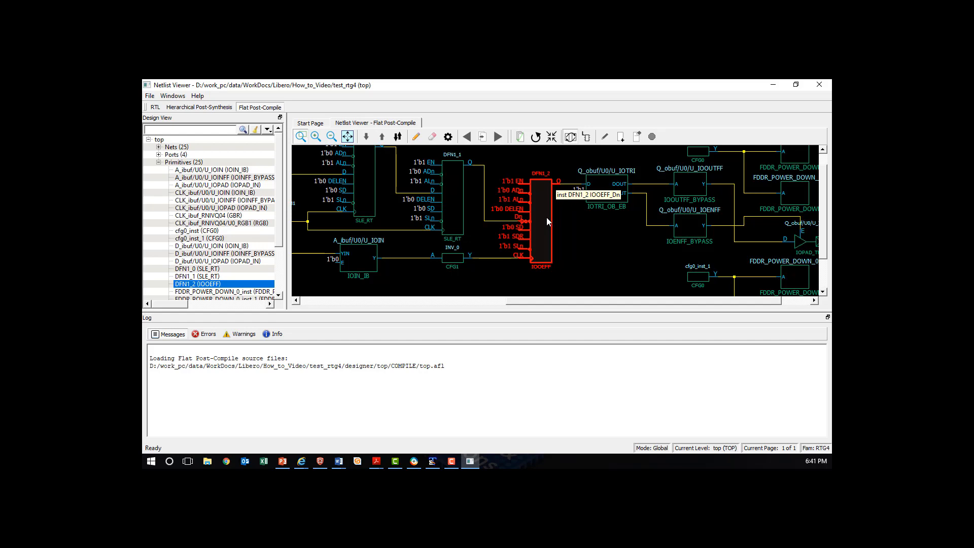
pyautogui.click(590, 238)
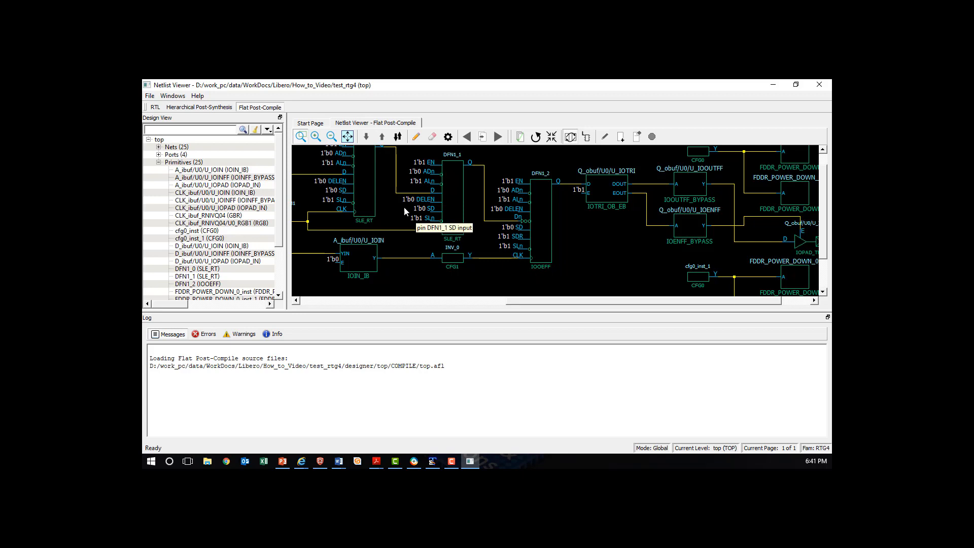
# Inspect the DFN1_0 and DFN1_1 flip-flops and the INV_0 inverter with its net to the clock pin of DFN1_2
pyautogui.click(370, 194)
pyautogui.click(447, 200)
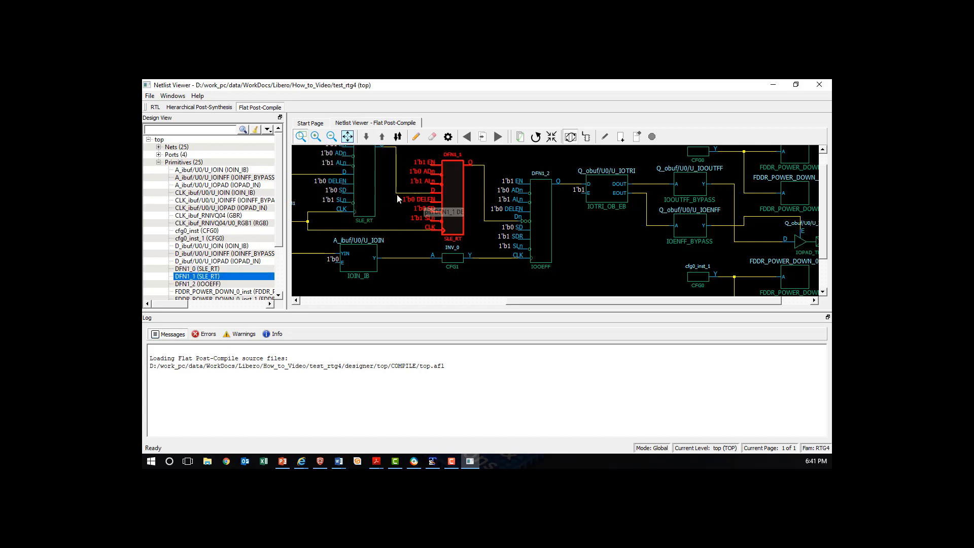
pyautogui.click(497, 260)
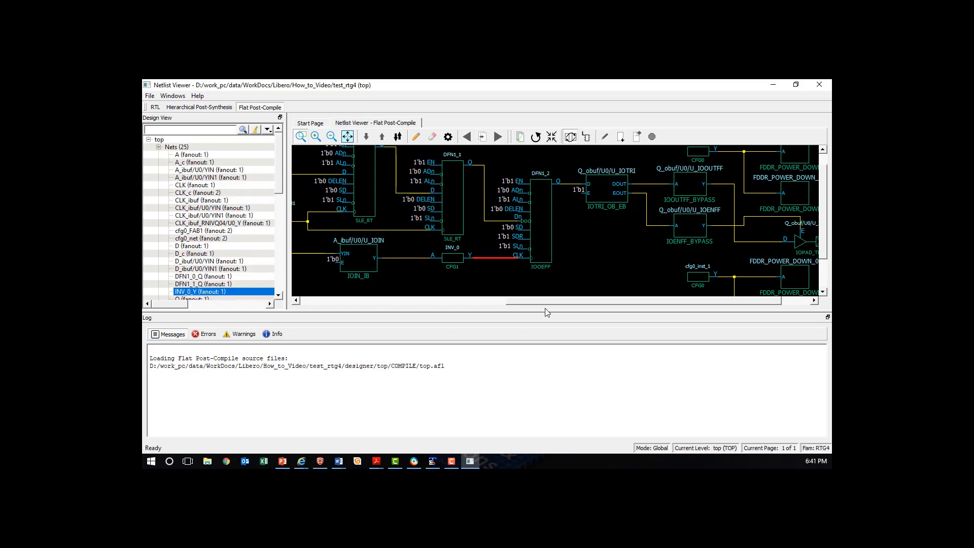
pyautogui.moveTo(549, 305); pyautogui.dragTo(503, 300)
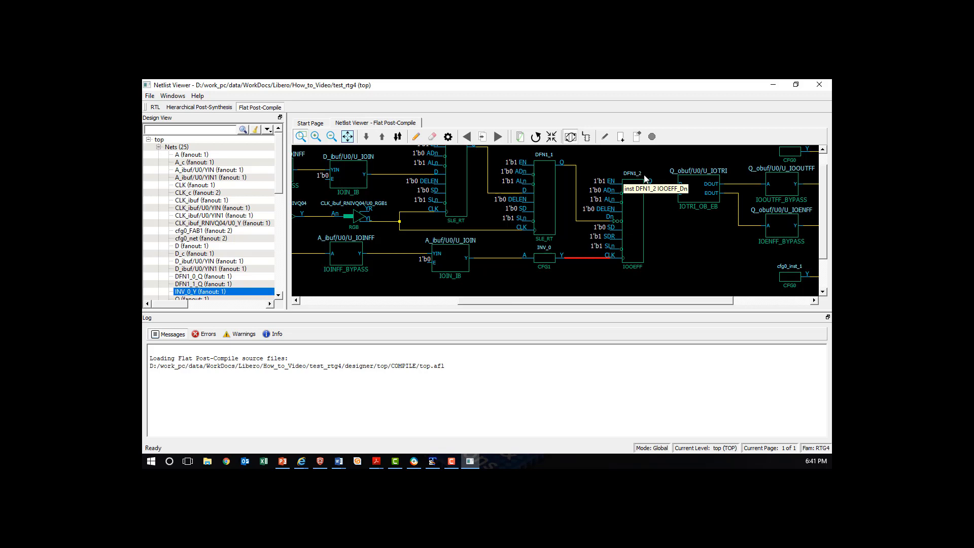
pyautogui.click(546, 263)
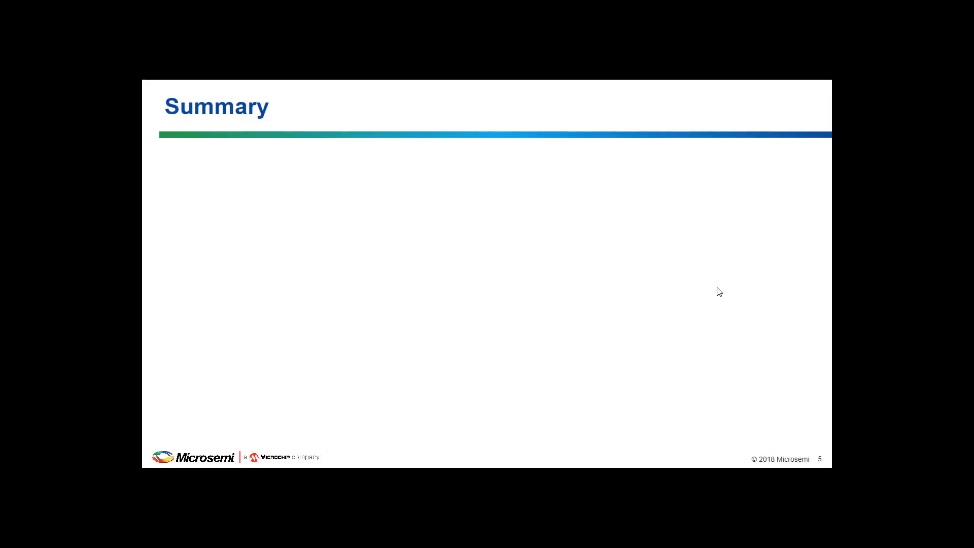
pyautogui.click(717, 288)
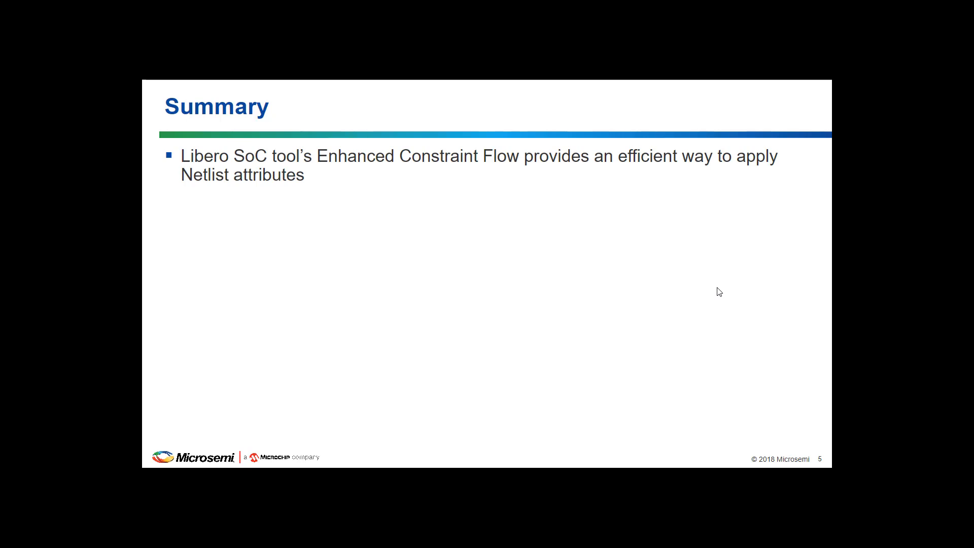
pyautogui.click(717, 288)
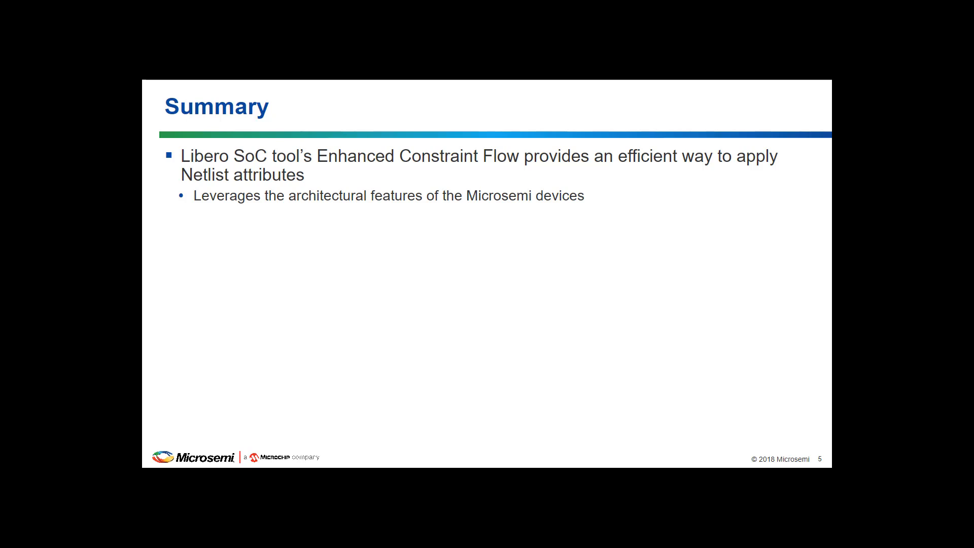
pyautogui.press('Right')
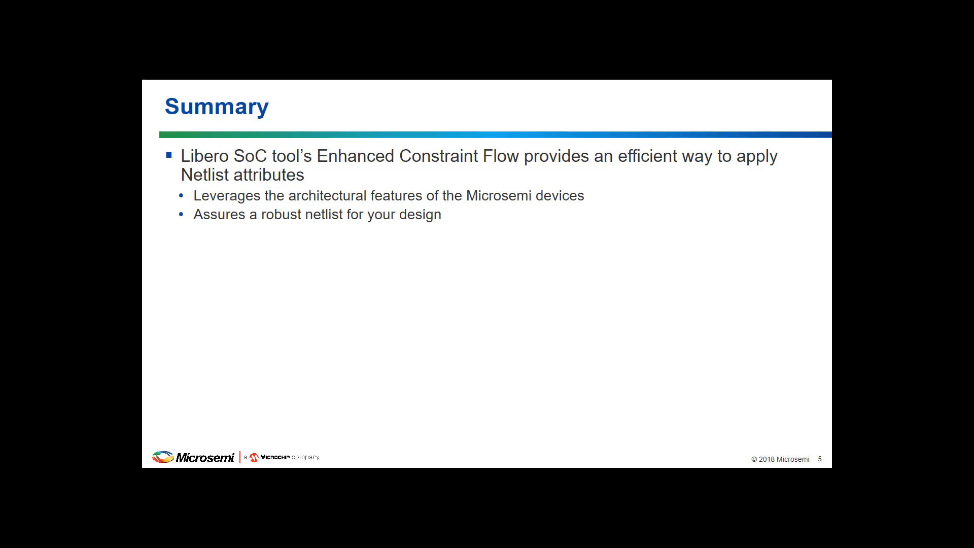
pyautogui.press('Right')
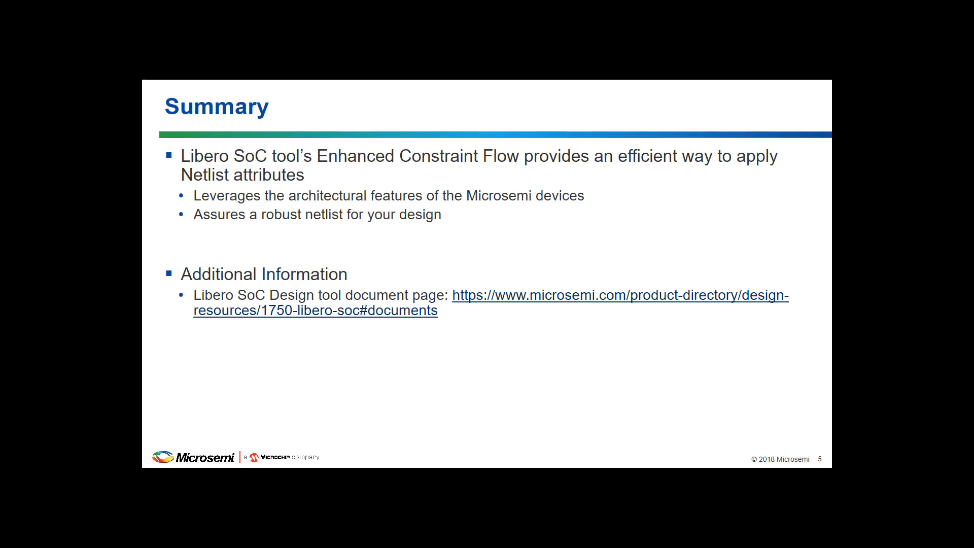